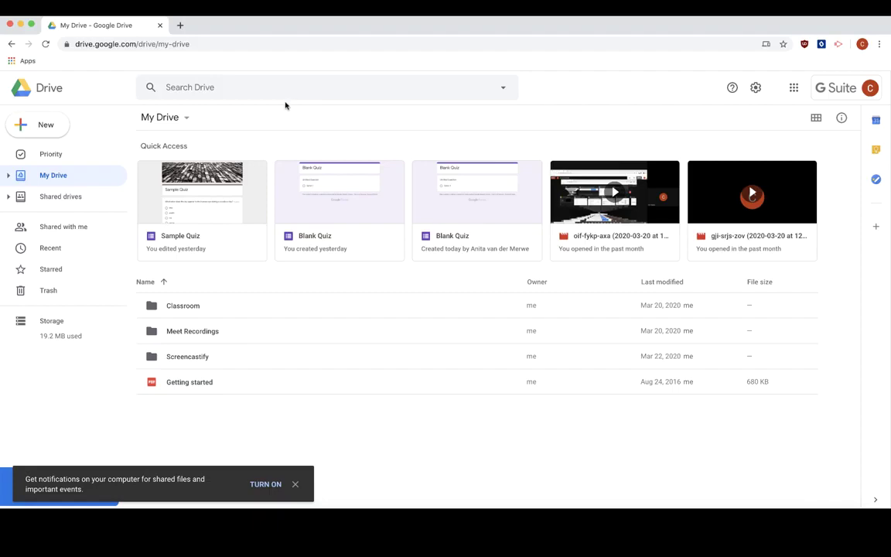
# Create a folder named Microsoft Docs in My Drive and open it
pyautogui.click(45, 123)
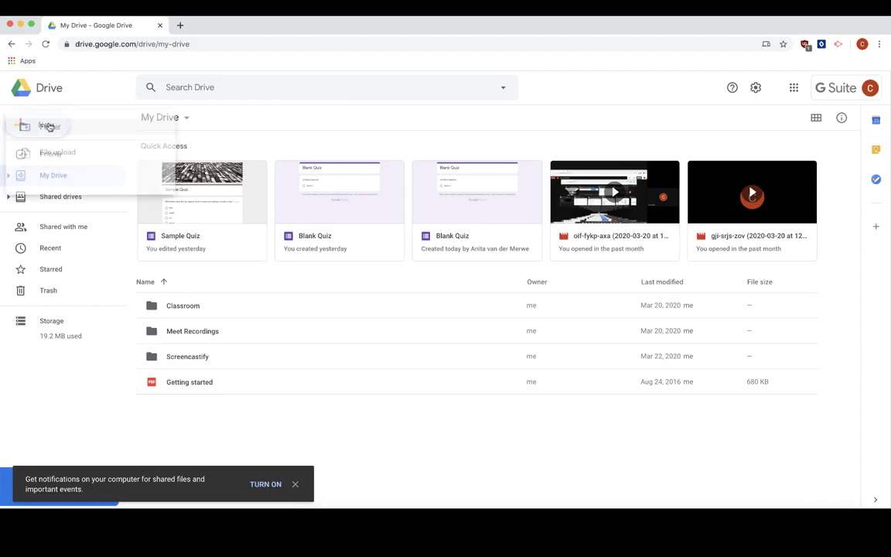
pyautogui.click(49, 129)
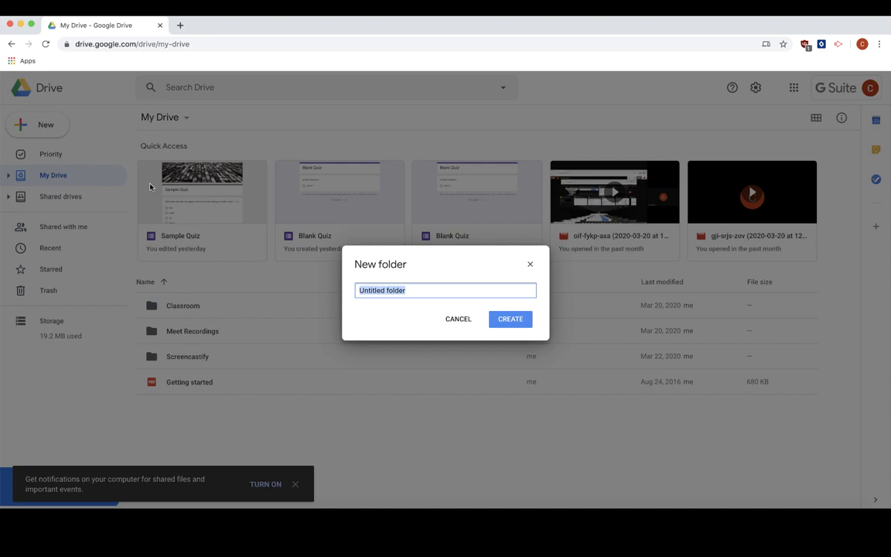
pyautogui.write('Microsoft Docs')
pyautogui.press('Return')
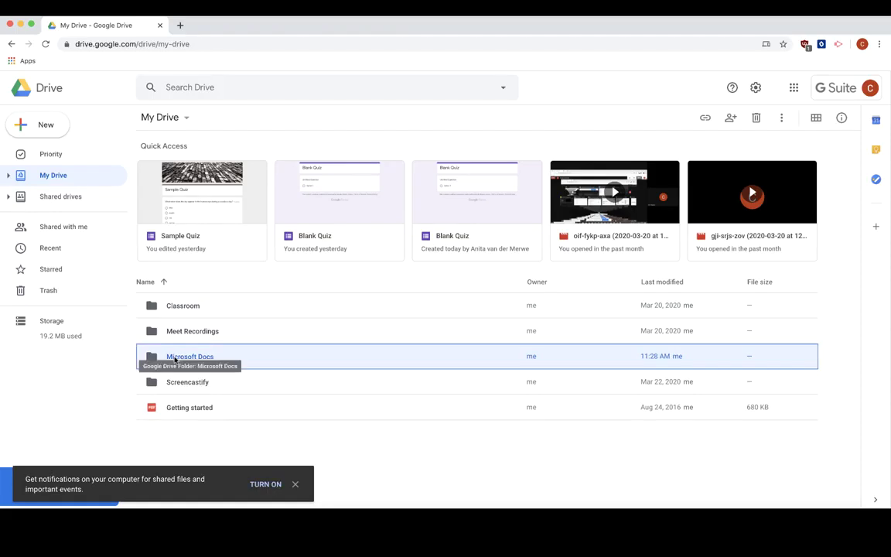
pyautogui.doubleClick(187, 358)
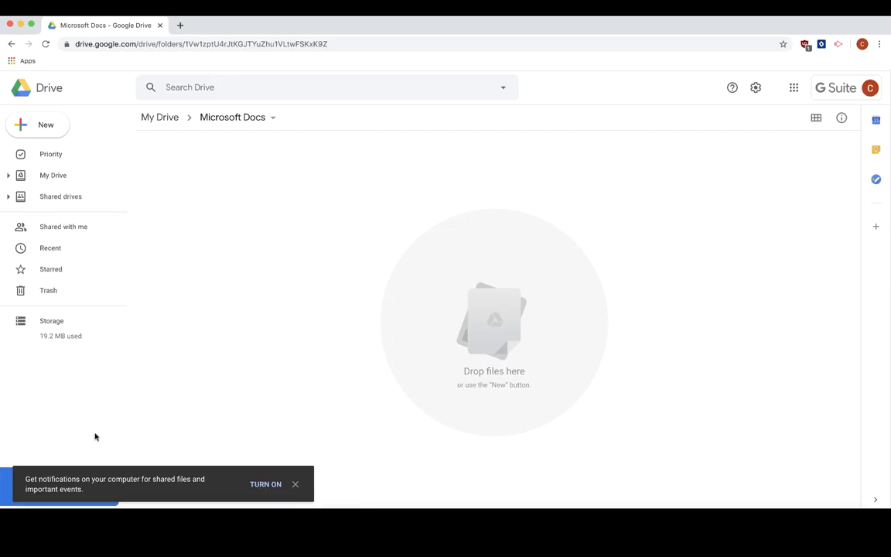
# Upload 20th Century Photographers.doc and 6th Rococco.pptx from the Downloads folder in Finder into the Microsoft Docs folder
pyautogui.click(48, 504)
pyautogui.click(572, 159)
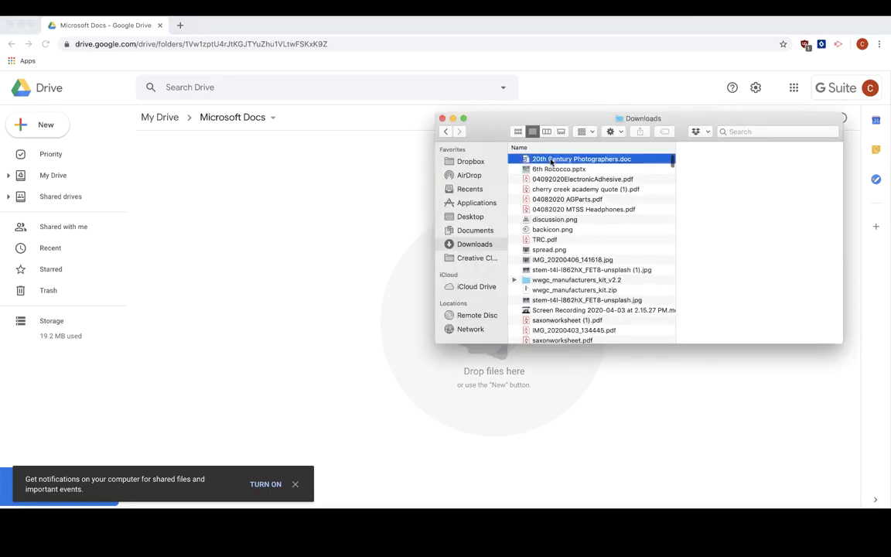
pyautogui.keyDown('shift'); pyautogui.click(559, 169); pyautogui.keyUp('shift')
pyautogui.moveTo(559, 171); pyautogui.dragTo(311, 222)
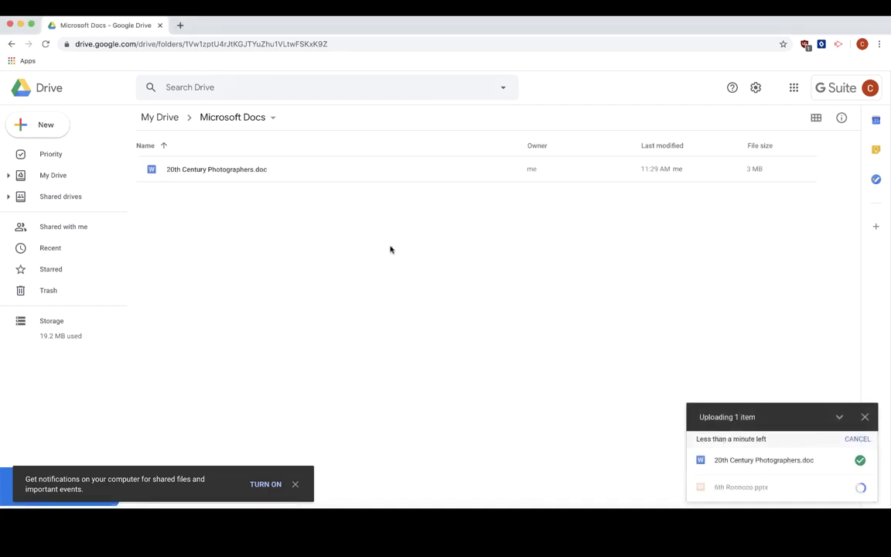
# Open 20th Century Photographers.doc in Google Docs and go through the Office Editing tour to its end
pyautogui.click(238, 170)
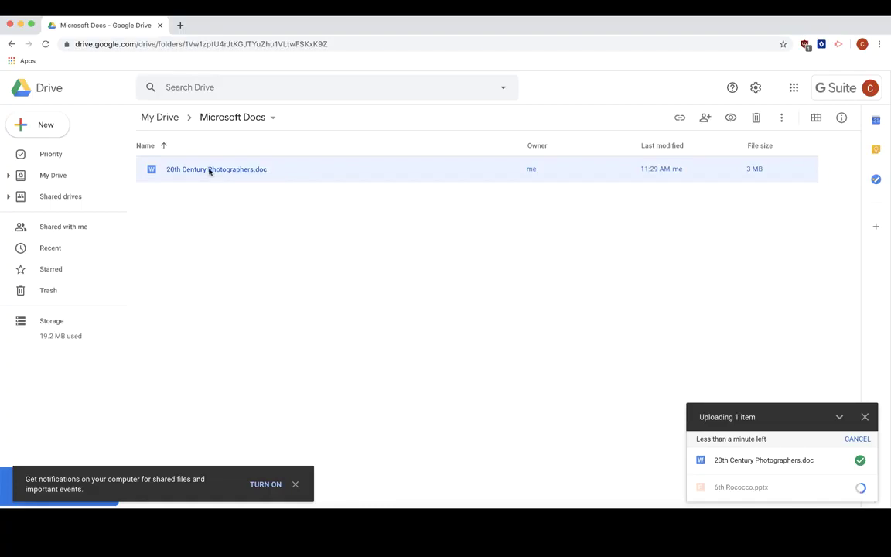
pyautogui.doubleClick(209, 170)
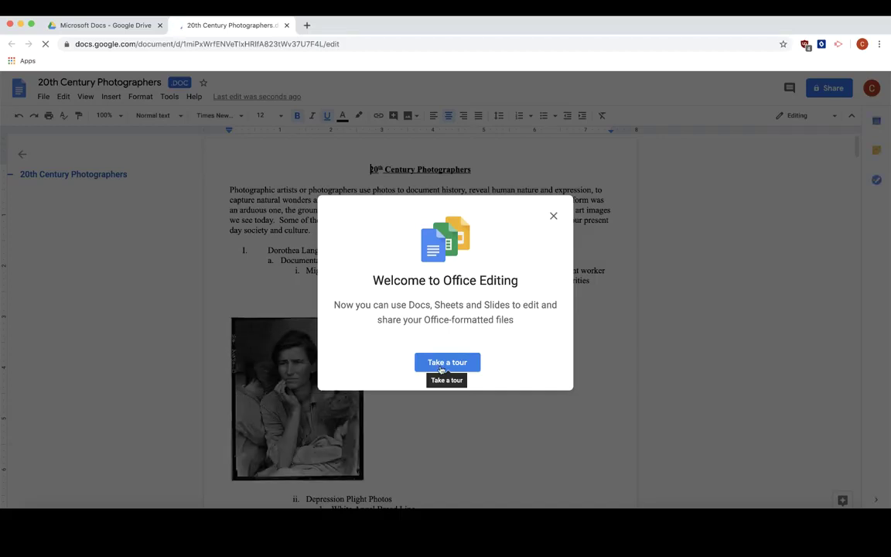
pyautogui.click(446, 363)
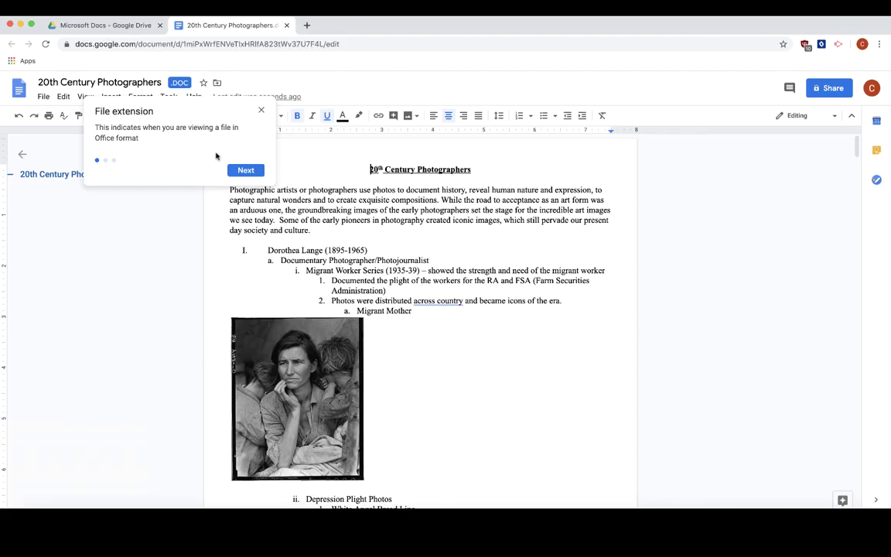
pyautogui.click(243, 170)
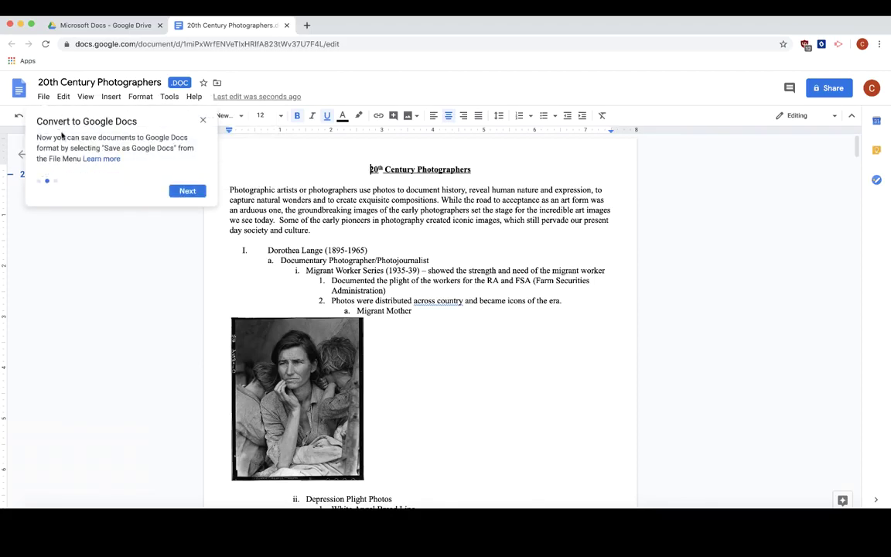
pyautogui.click(187, 192)
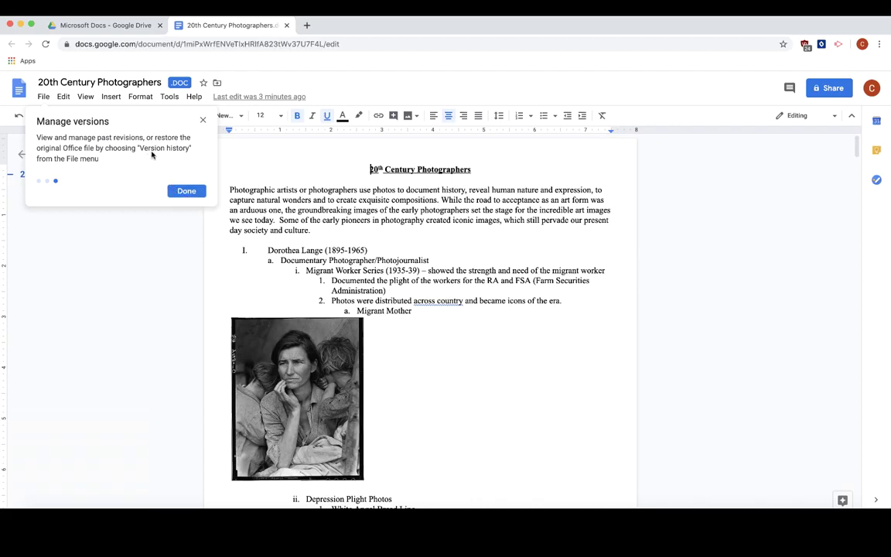
pyautogui.click(178, 193)
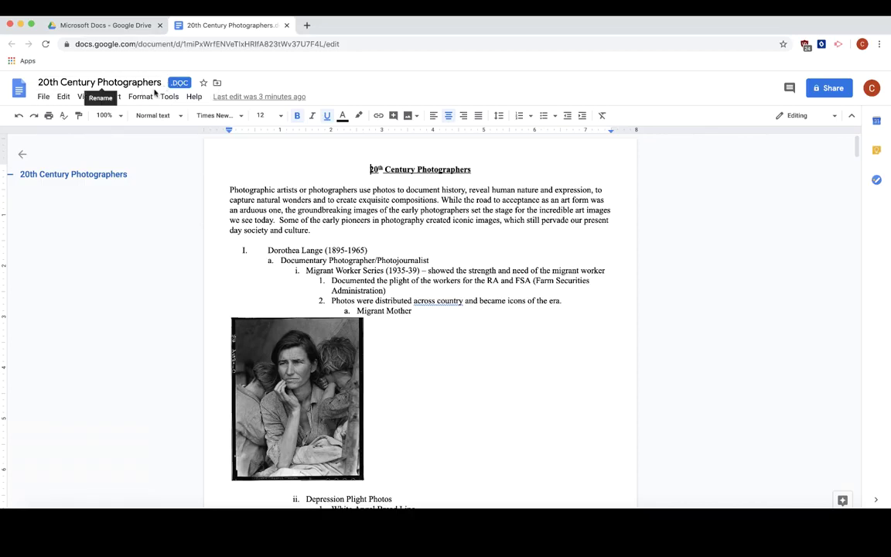
# Save the Word document in Google Docs format and look through the converted copy
pyautogui.click(43, 98)
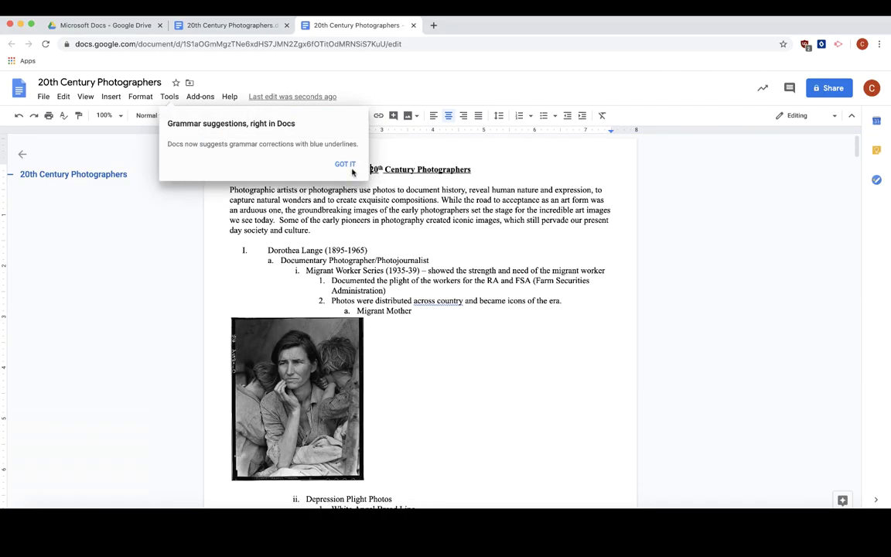
pyautogui.click(348, 169)
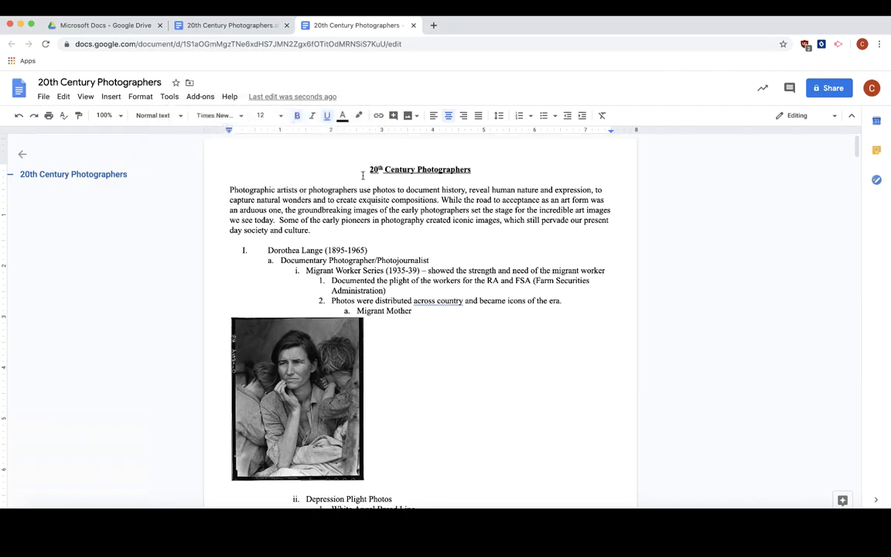
pyautogui.scroll(-10, 360, 279)
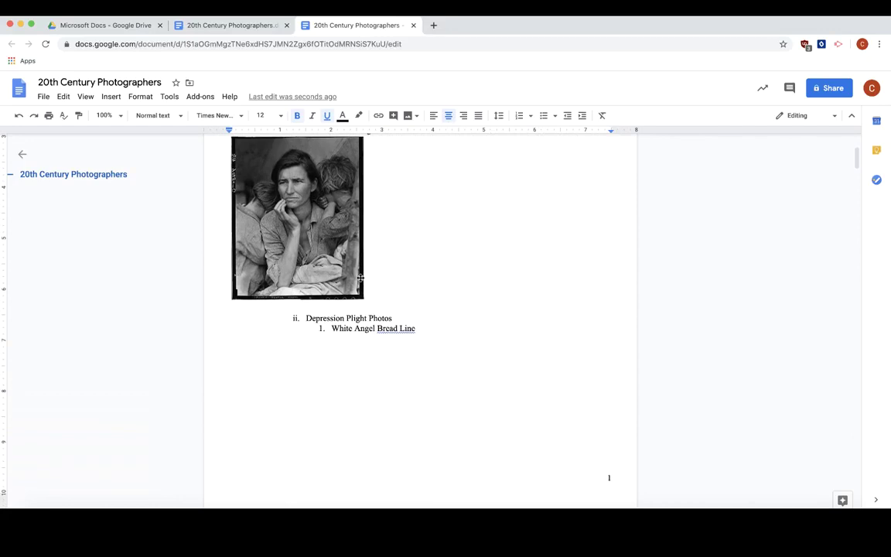
pyautogui.scroll(-10, 360, 276)
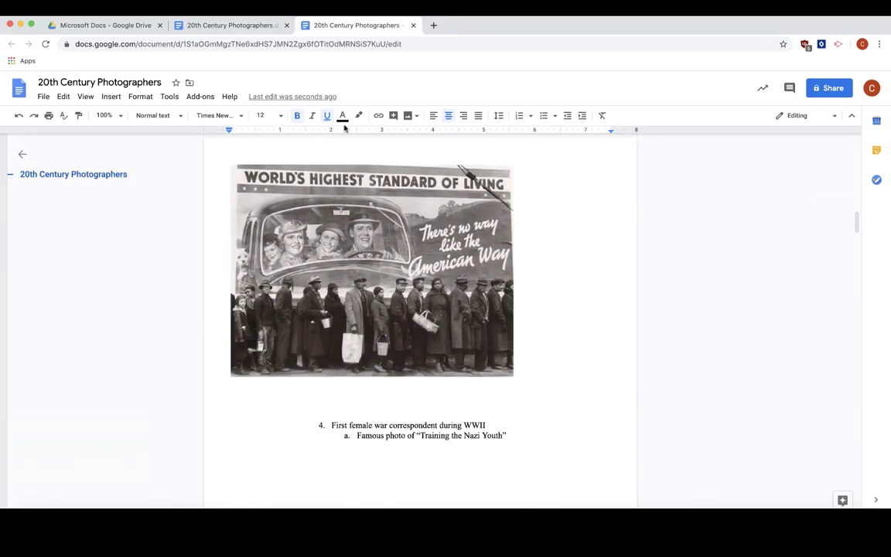
# Compare the pages and the title of the original .DOC file with those of the converted Google Docs copy
pyautogui.click(238, 24)
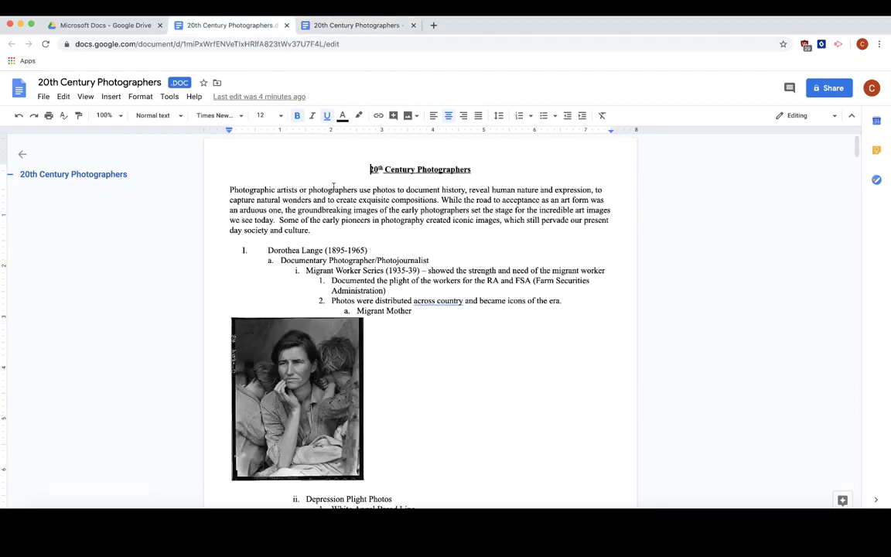
pyautogui.scroll(-10, 333, 186)
pyautogui.scroll(-10, 333, 187)
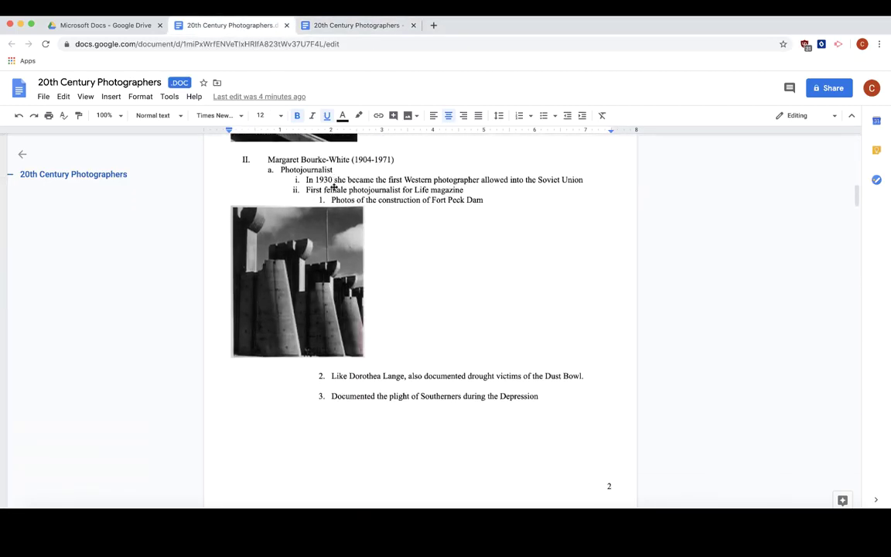
pyautogui.scroll(-10, 333, 189)
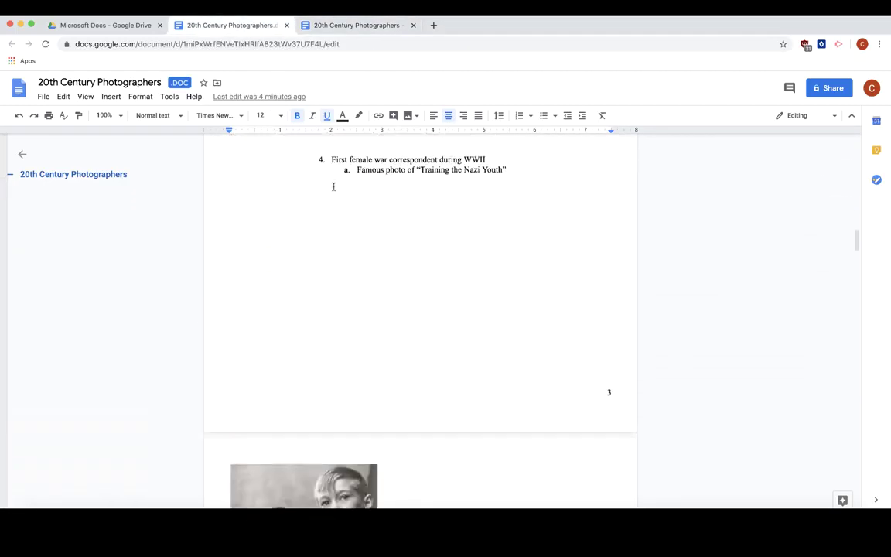
pyautogui.press('super+Up')
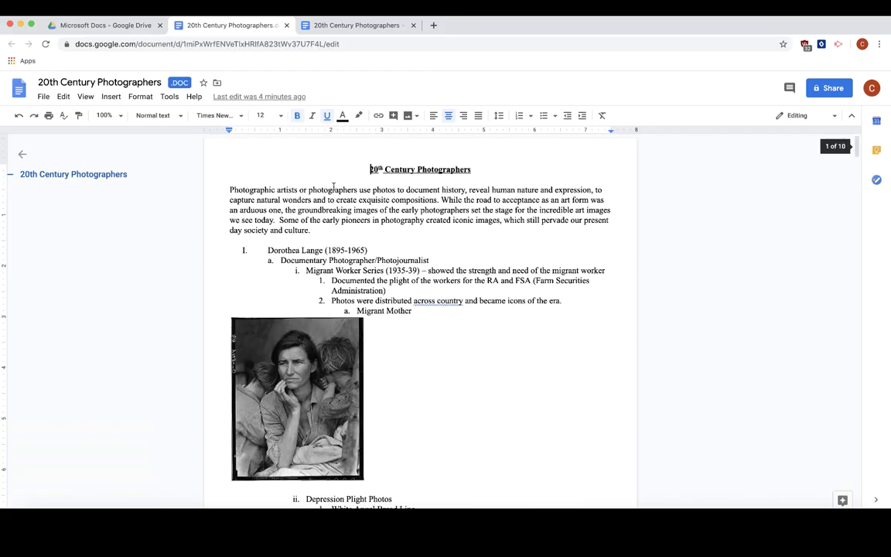
pyautogui.click(354, 24)
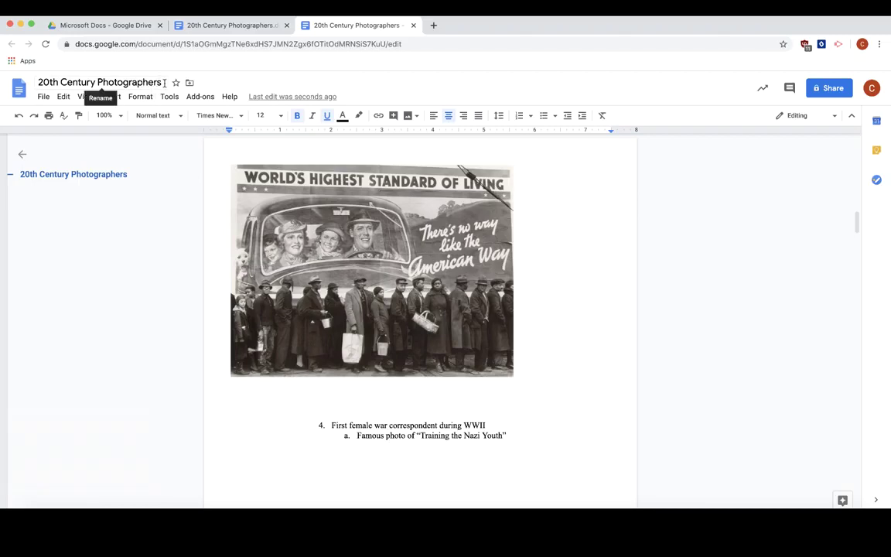
pyautogui.click(228, 28)
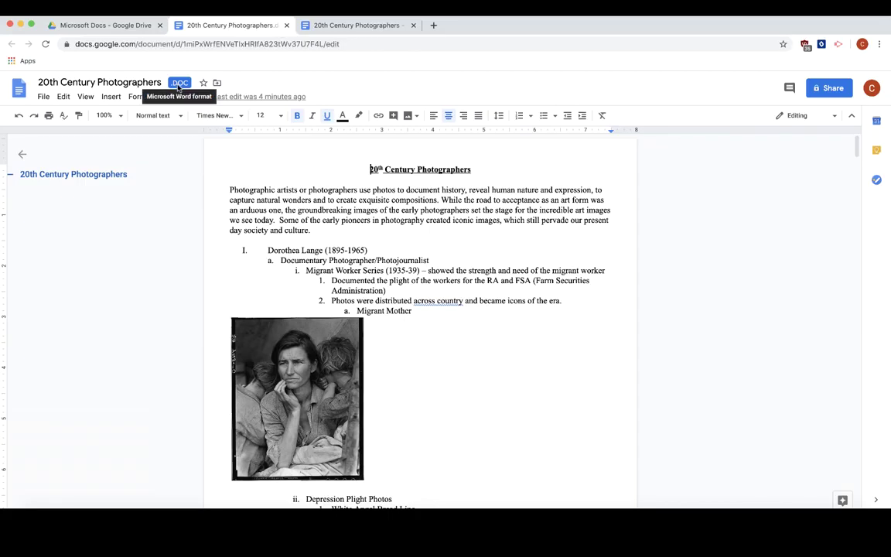
pyautogui.click(362, 27)
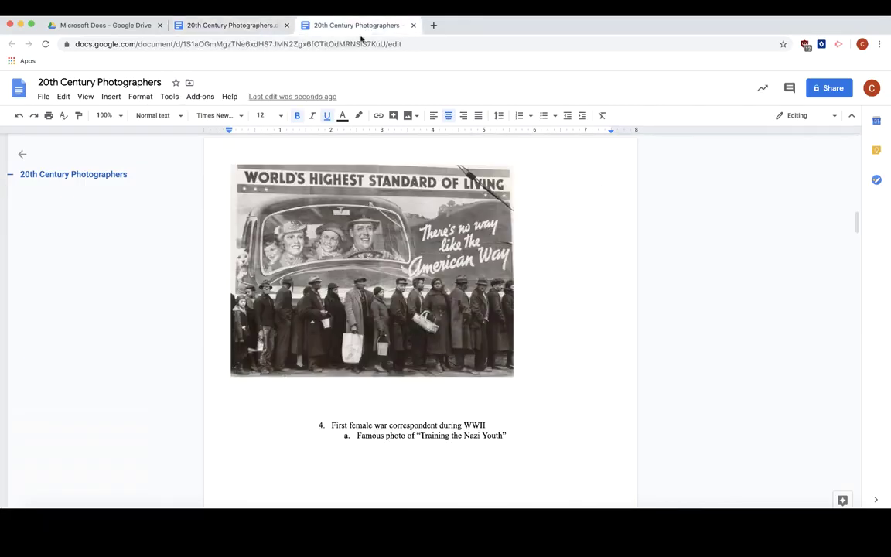
pyautogui.click(95, 83)
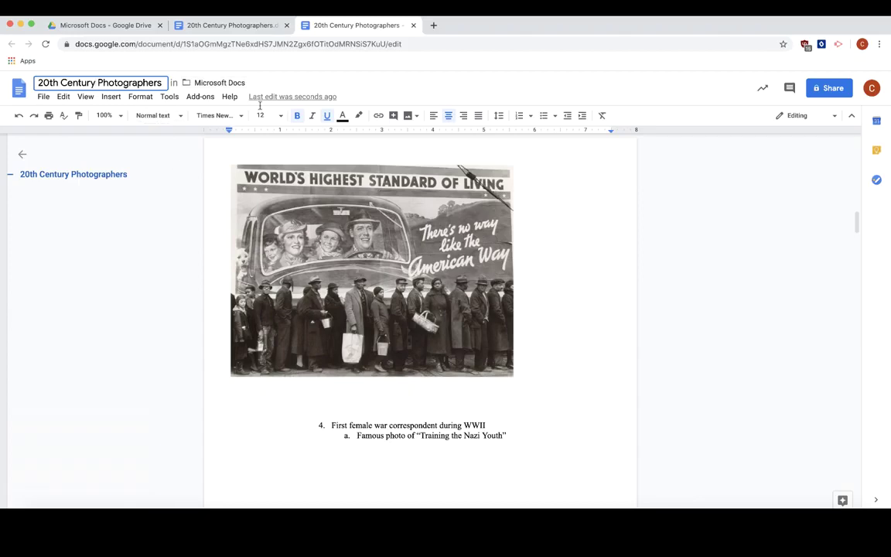
# Return to the Microsoft Docs folder in Drive and compare the entries for the Word file and its Google Docs copy
pyautogui.click(116, 26)
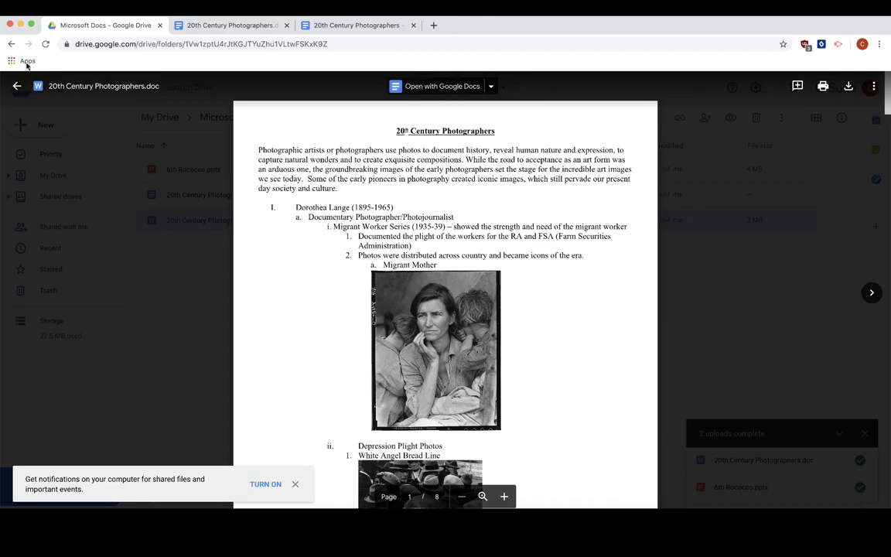
pyautogui.click(17, 85)
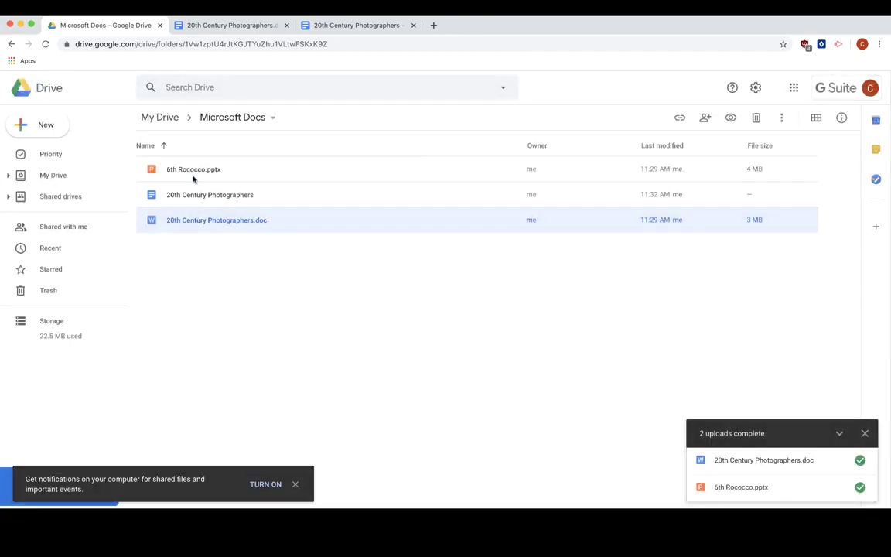
pyautogui.click(229, 199)
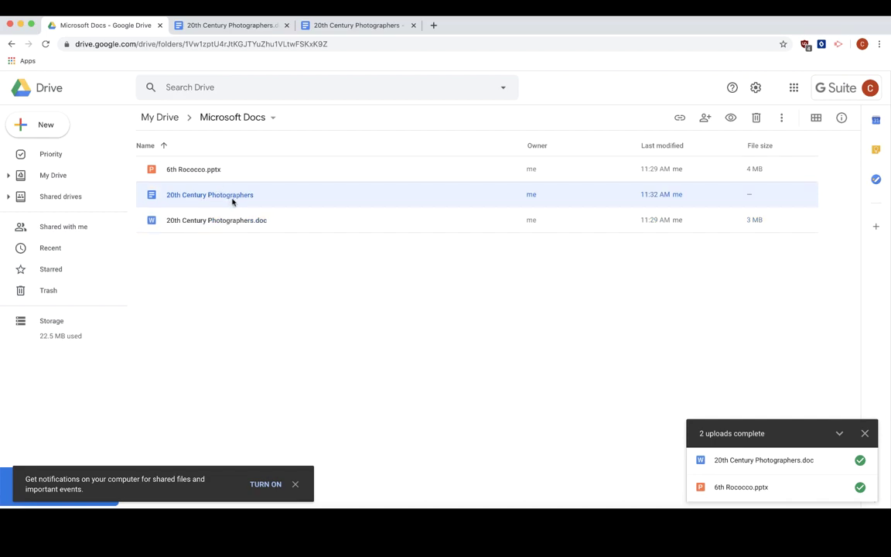
pyautogui.click(154, 222)
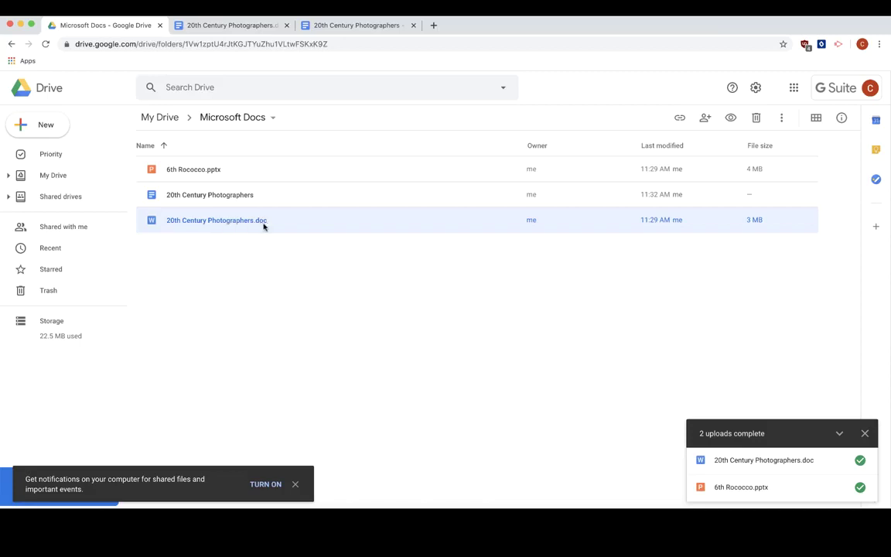
pyautogui.click(171, 200)
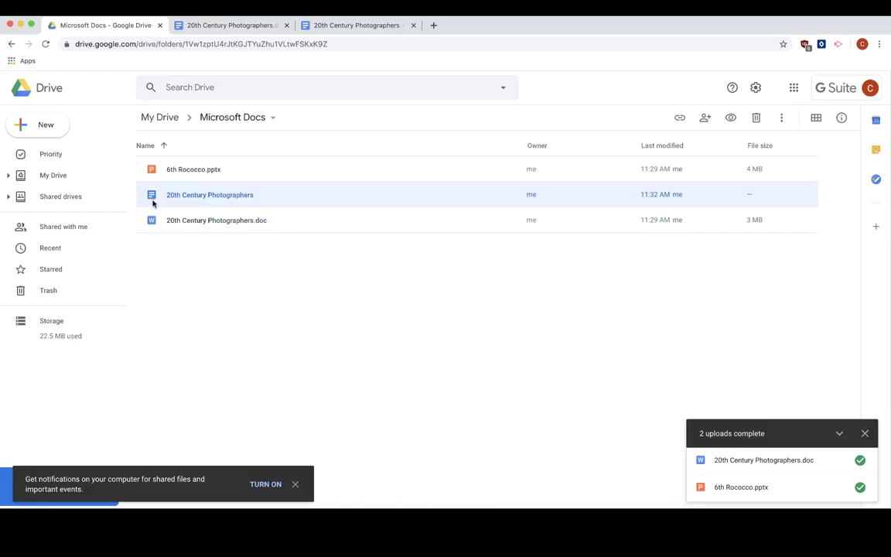
# Open 6th Rococco.pptx from the Microsoft Docs folder in Google Slides and go through the Office Editing tour to its end
pyautogui.click(189, 167)
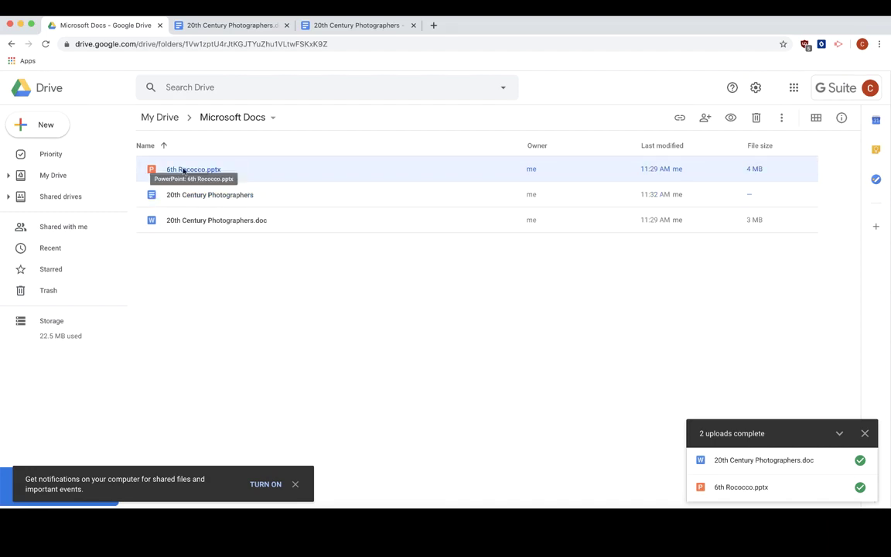
pyautogui.doubleClick(183, 170)
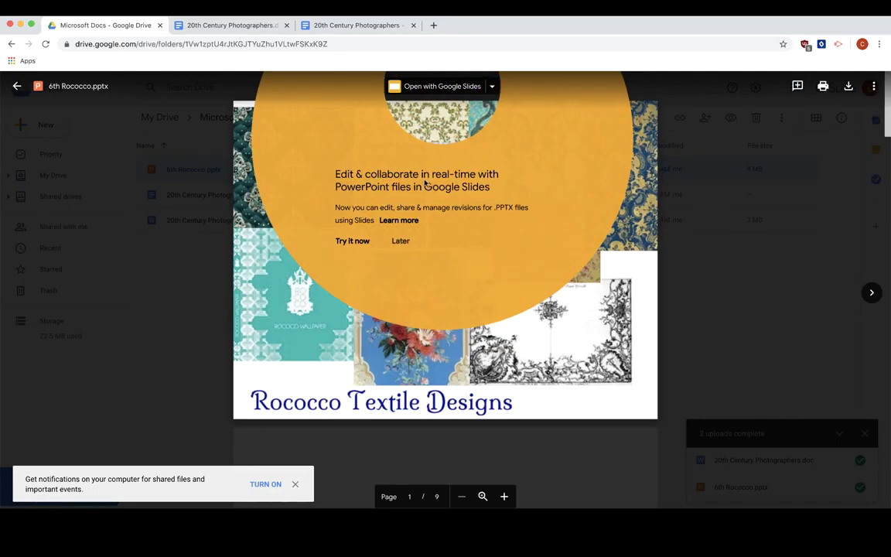
pyautogui.click(400, 241)
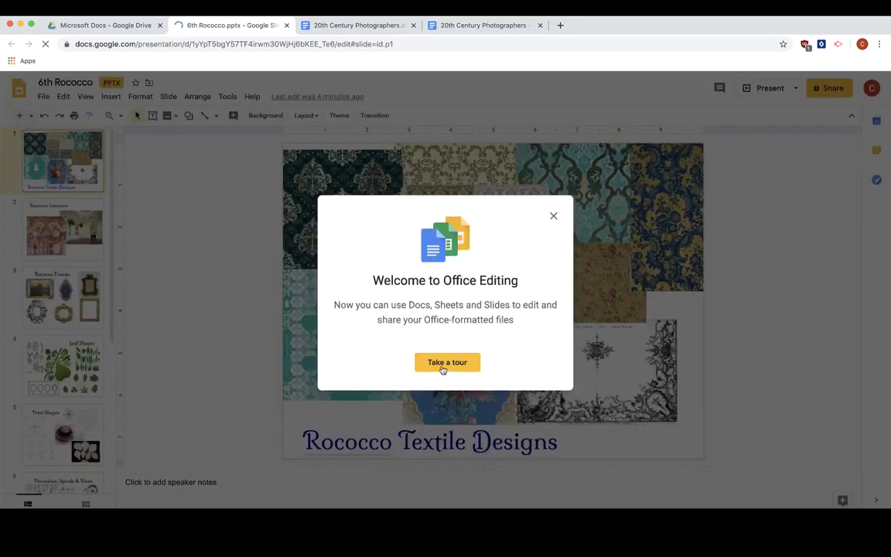
pyautogui.click(447, 362)
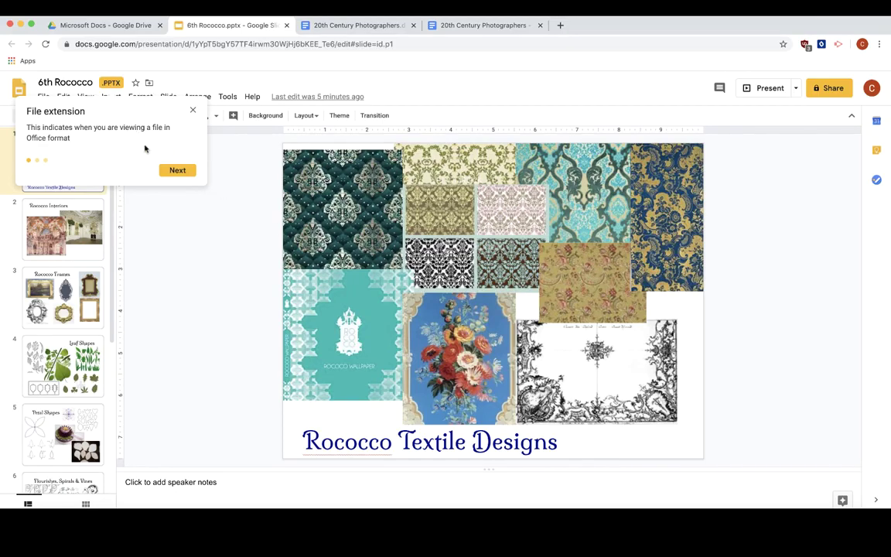
pyautogui.click(175, 170)
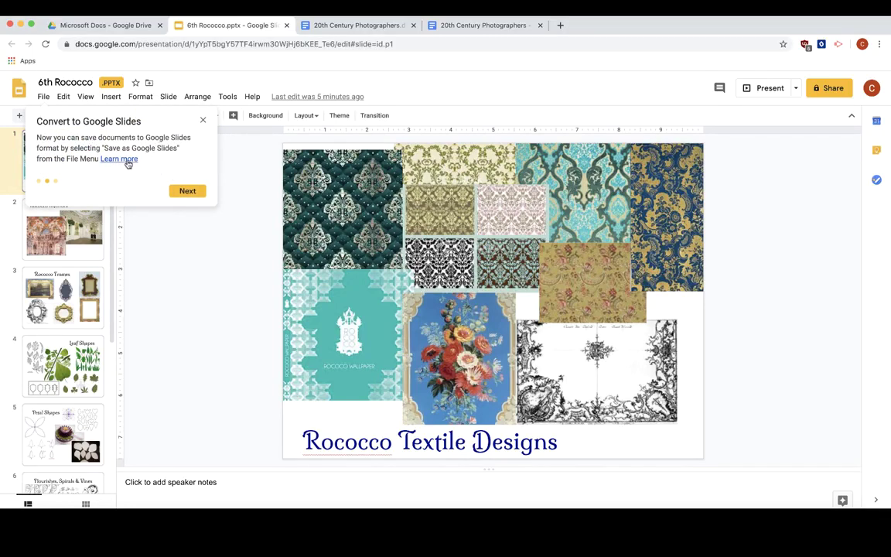
pyautogui.click(185, 191)
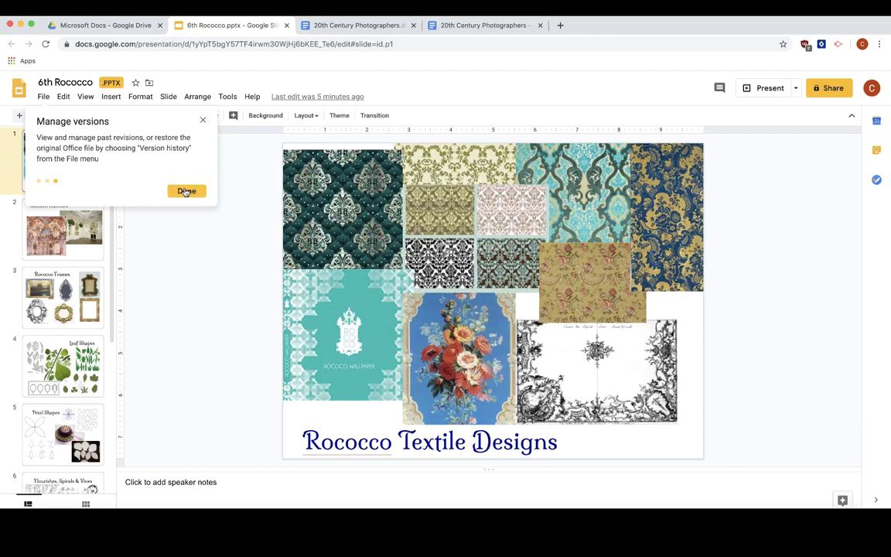
pyautogui.click(186, 191)
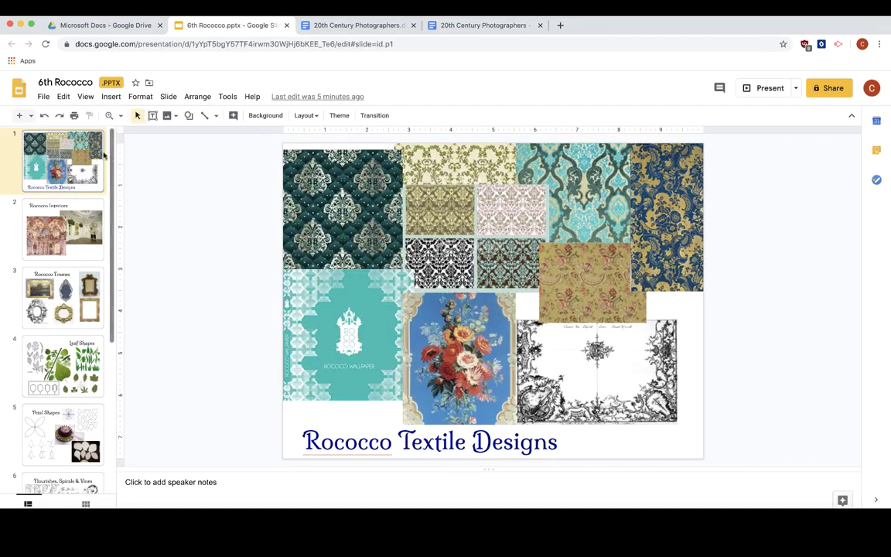
# Save the PowerPoint presentation in Google Slides format and look through the slides of the converted copy
pyautogui.click(43, 97)
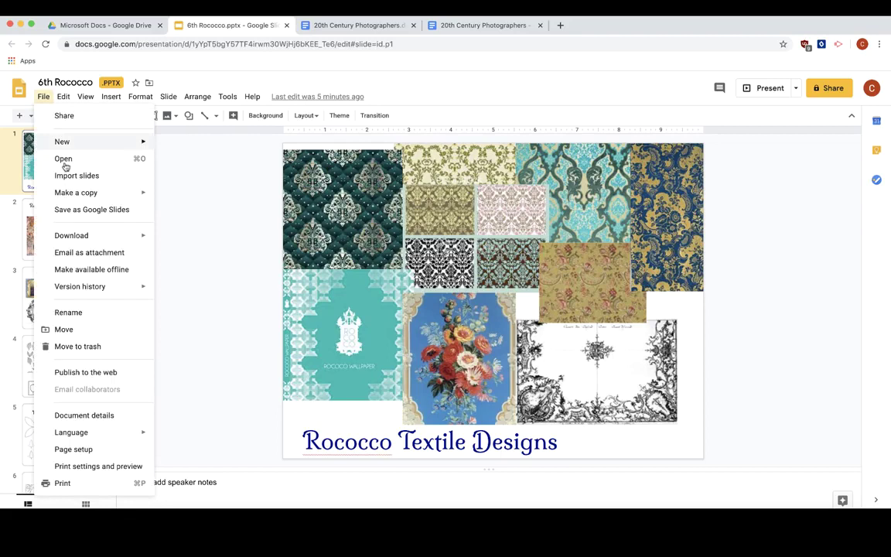
pyautogui.click(93, 210)
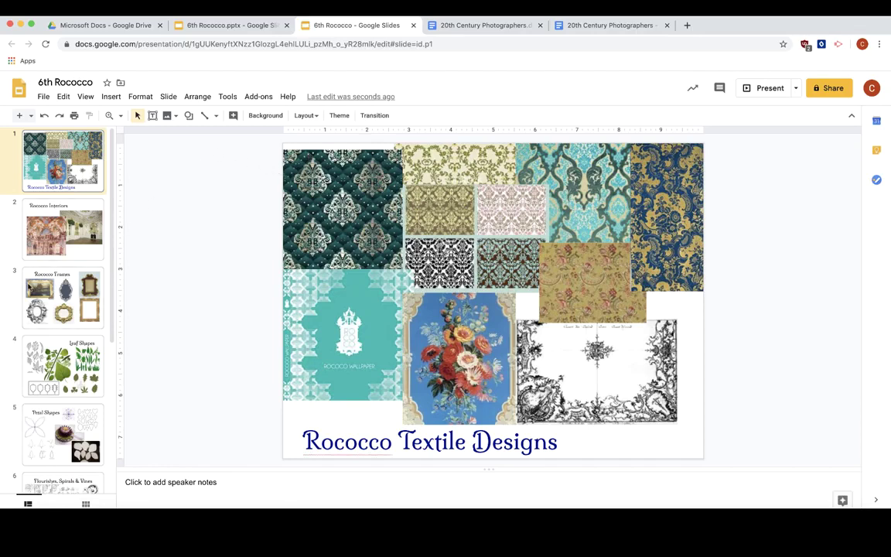
pyautogui.scroll(-5, 28, 286)
pyautogui.scroll(-1, 28, 286)
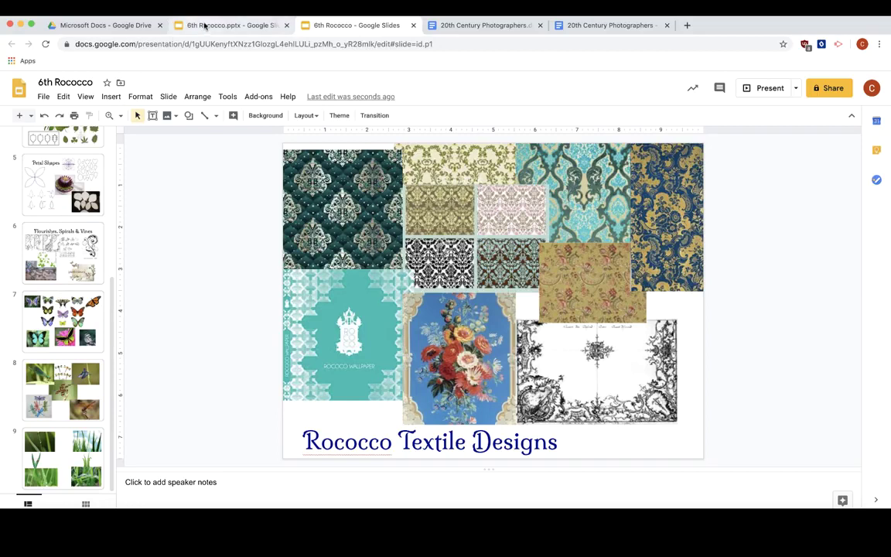
# Compare the slides and title of the original .PPTX presentation with those of the converted Google Slides copy
pyautogui.click(204, 25)
pyautogui.scroll(-5, 51, 297)
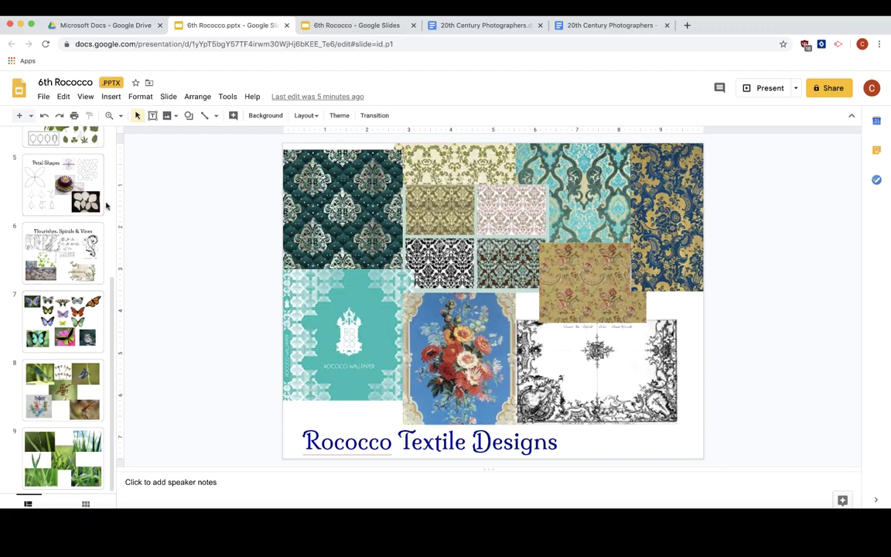
pyautogui.click(341, 24)
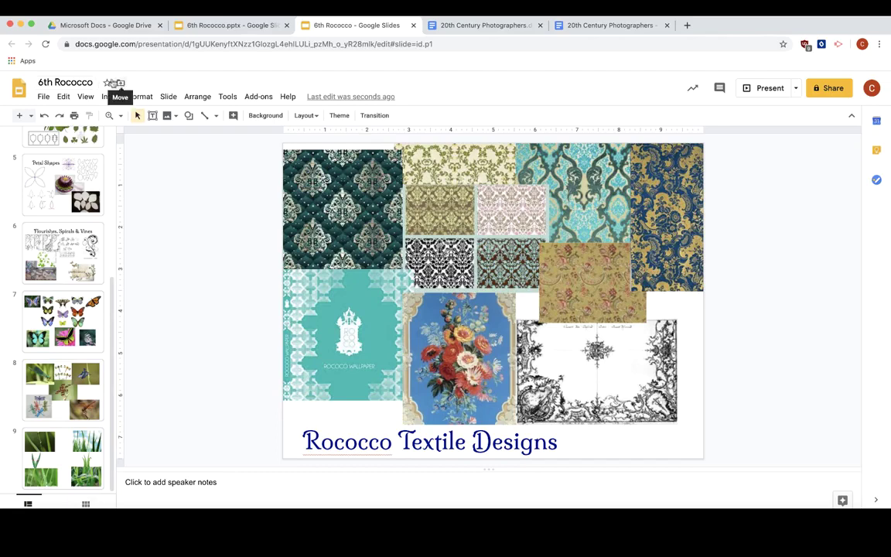
# Check the Google Slides copy's entry in the Microsoft Docs folder and view the open .PPTX original and its converted copy again
pyautogui.click(115, 26)
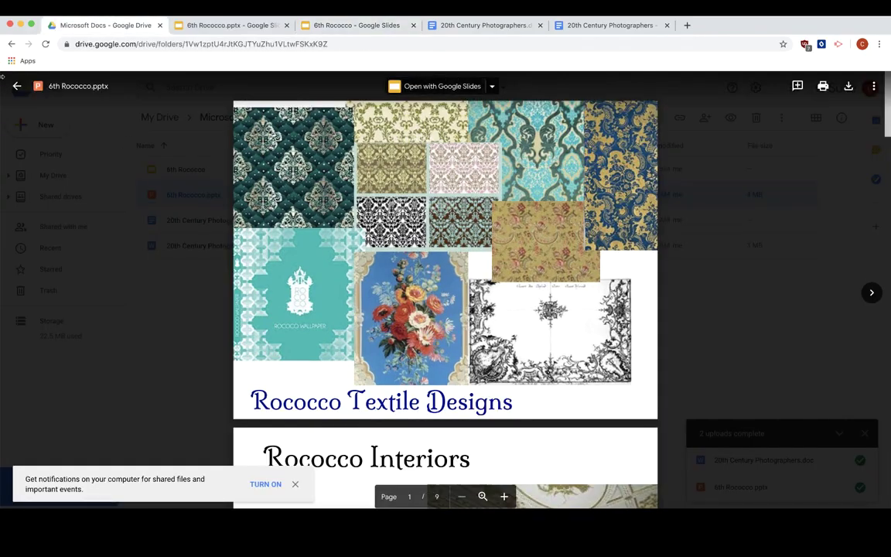
pyautogui.click(15, 83)
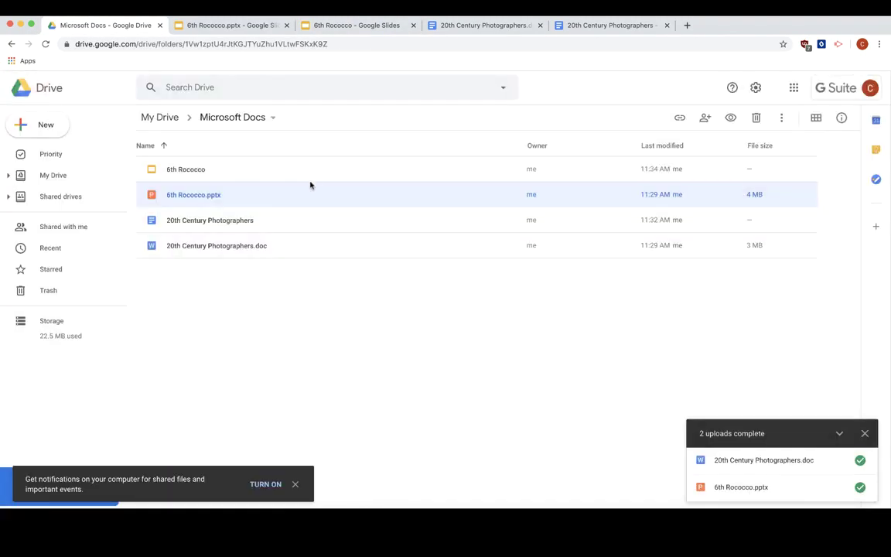
pyautogui.click(192, 172)
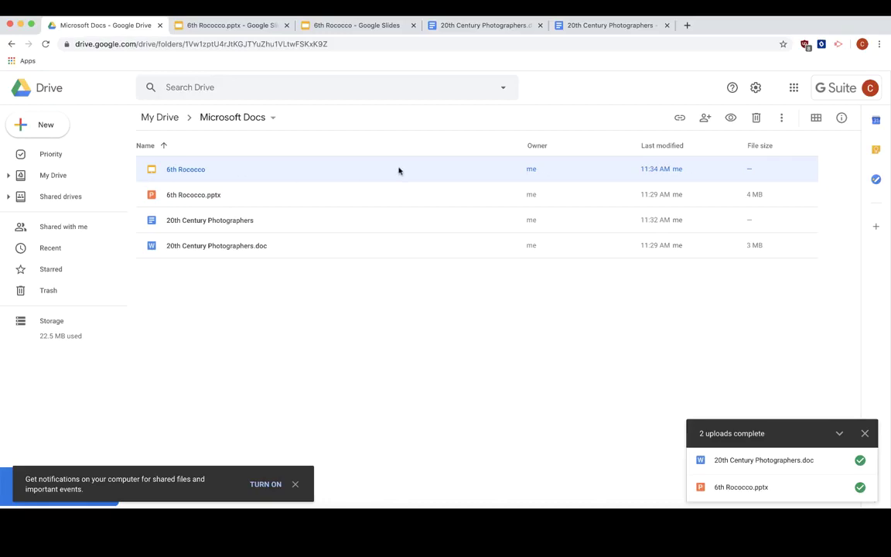
pyautogui.click(224, 25)
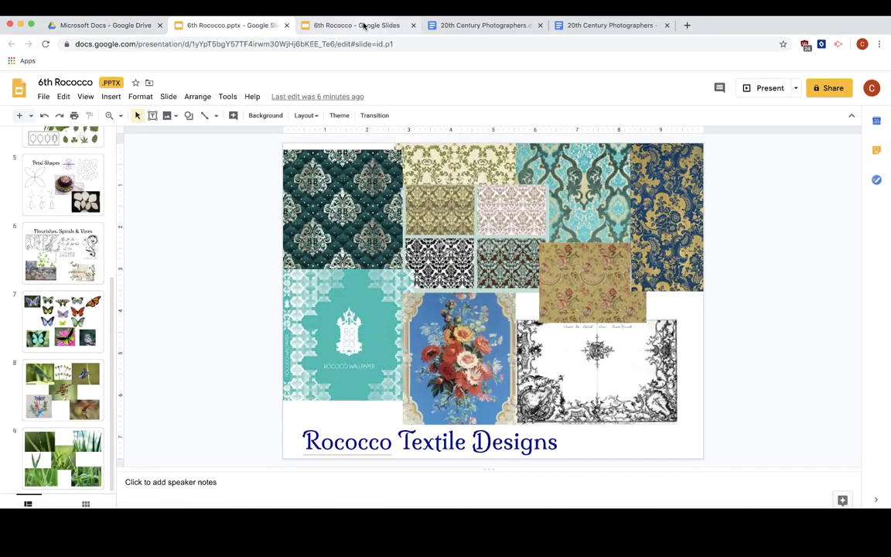
pyautogui.click(364, 26)
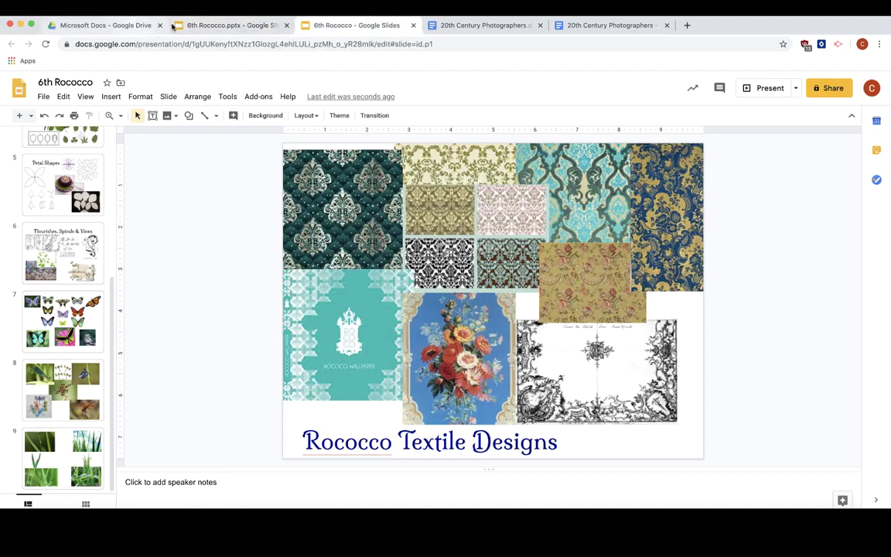